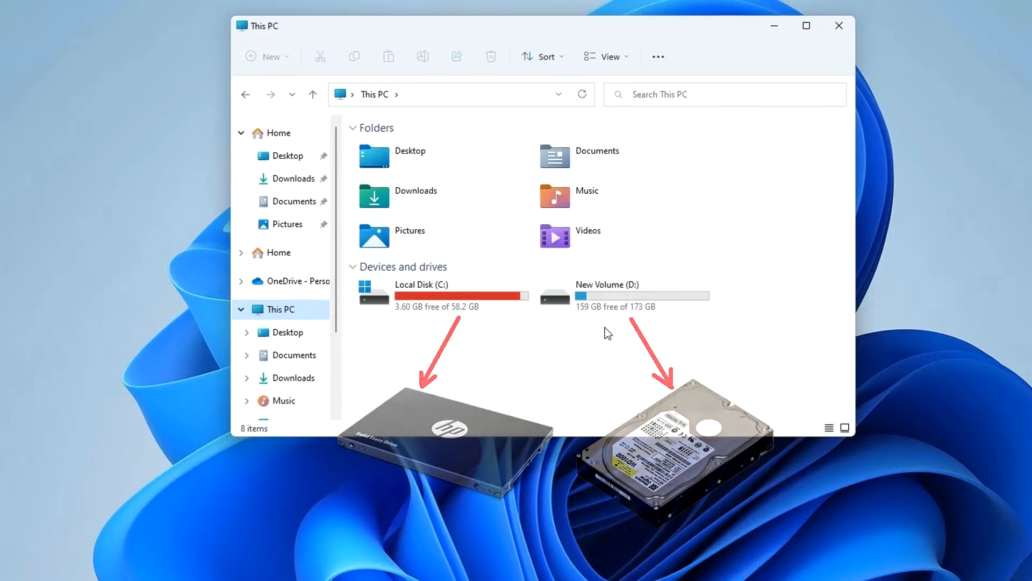
Step: View the files and folders stored on the New Volume (D:) drive and close the window
{"action": "double_click", "coordinate": [617, 298]}
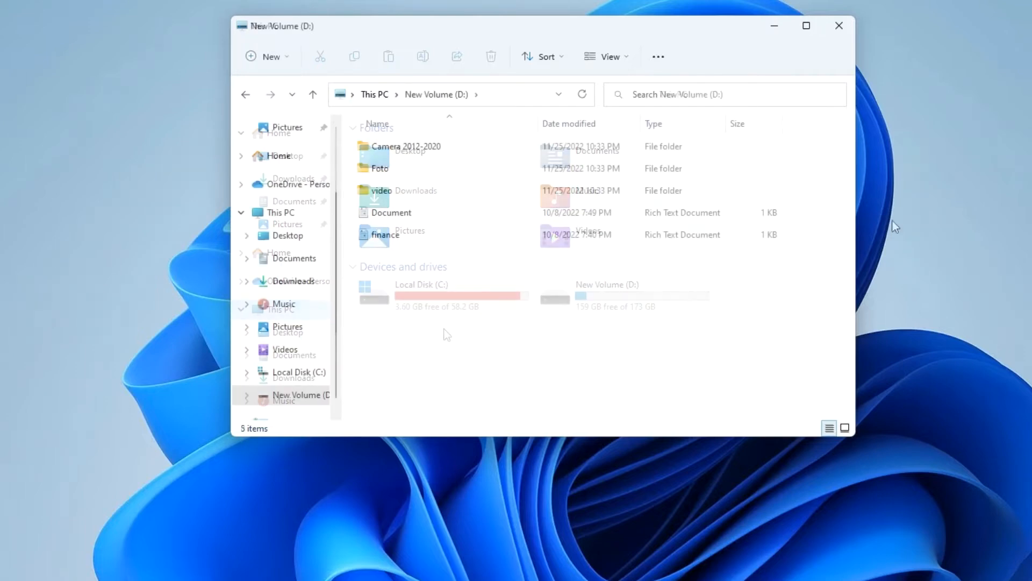
{"action": "left_click", "coordinate": [842, 28]}
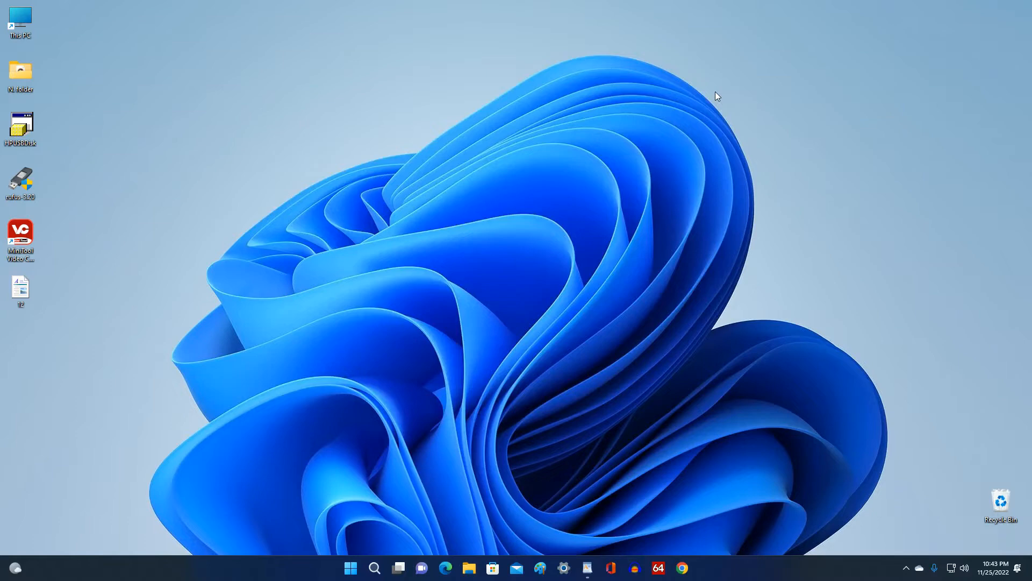
Step: Open Disk Management in a wider window and check which volume operations are available for the C: partition
{"action": "right_click", "coordinate": [350, 568]}
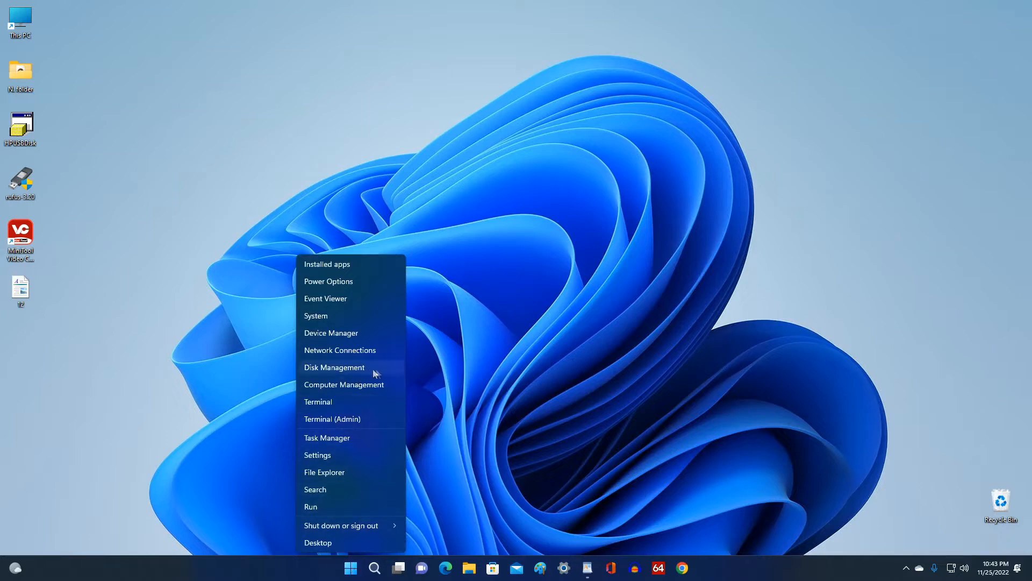
{"action": "left_click", "coordinate": [390, 369]}
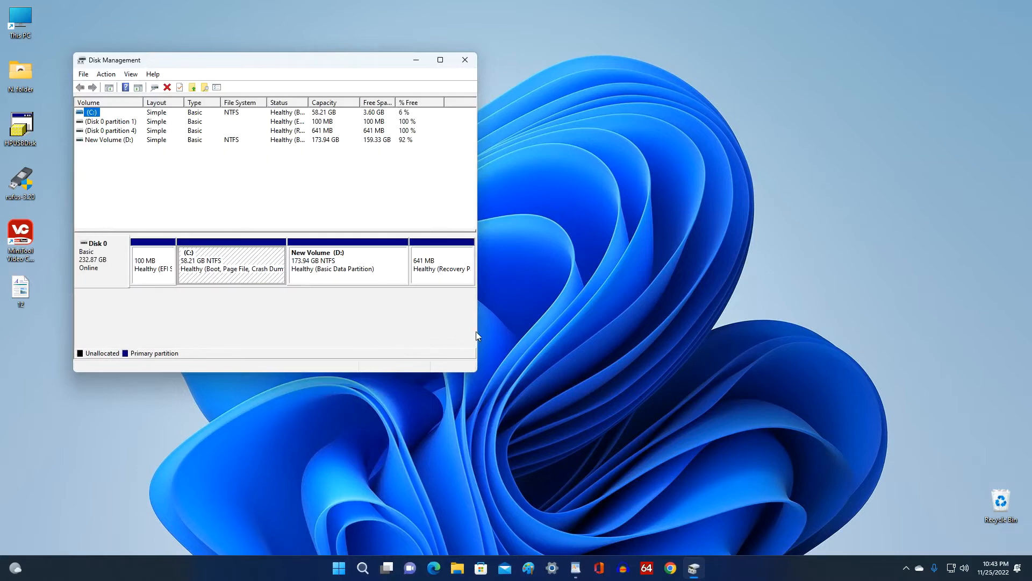
{"action": "left_click_drag", "start_coordinate": [477, 333], "coordinate": [618, 339]}
{"action": "left_click_drag", "start_coordinate": [380, 65], "coordinate": [509, 111]}
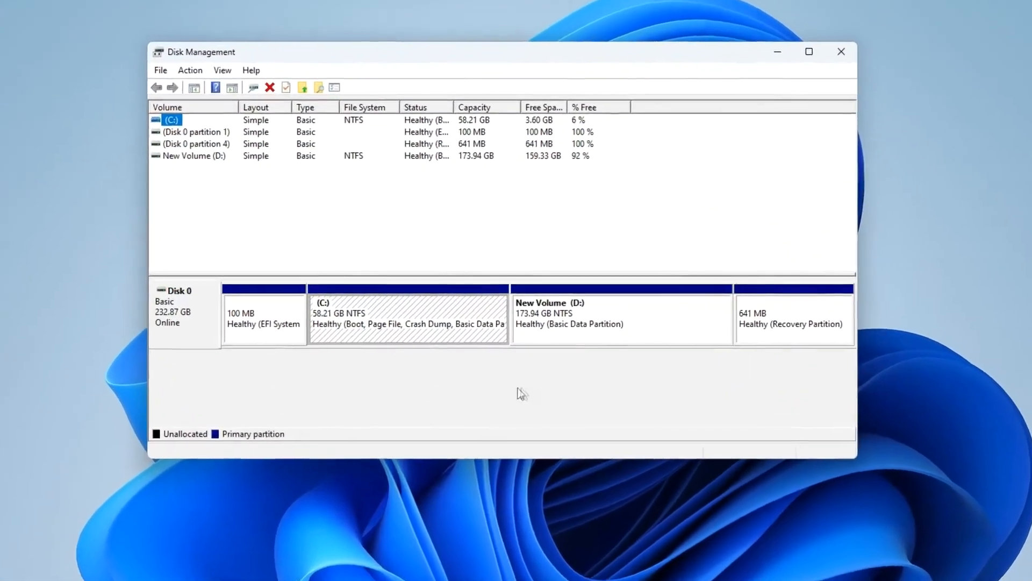
{"action": "right_click", "coordinate": [444, 310]}
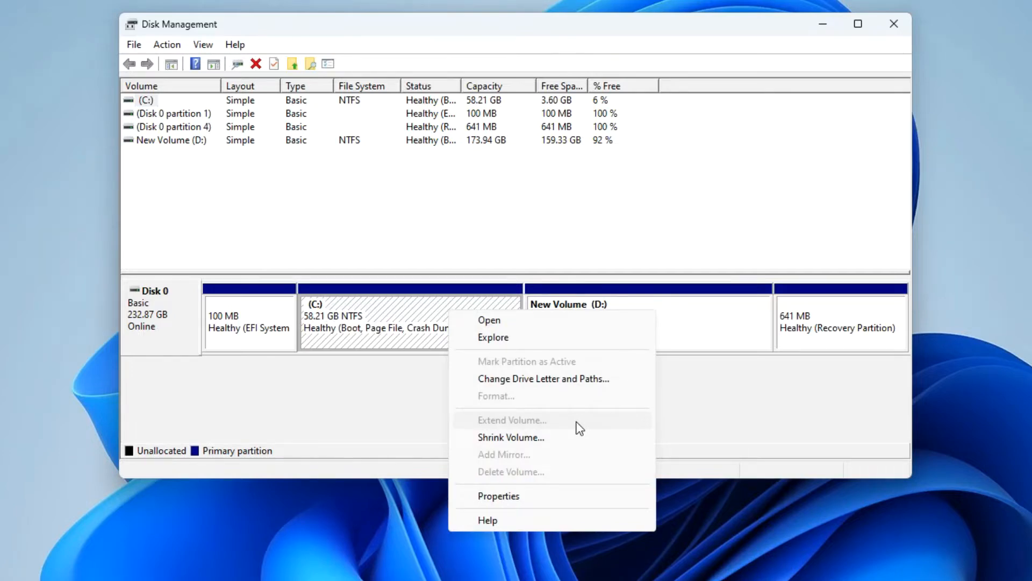
{"action": "left_click", "coordinate": [677, 425]}
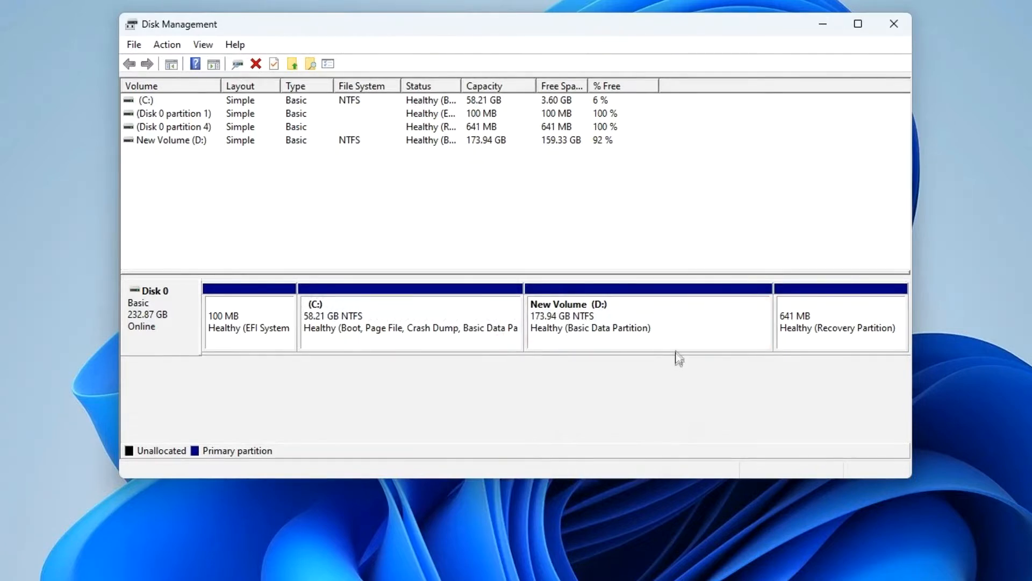
Step: Shrink the New Volume (D:) partition by 100000 MB
{"action": "right_click", "coordinate": [682, 323]}
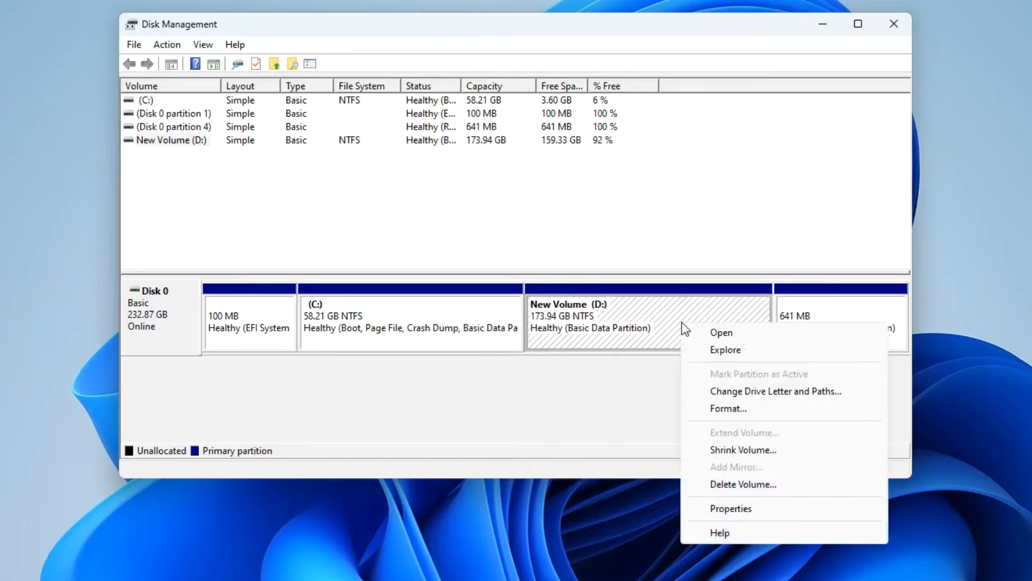
{"action": "left_click", "coordinate": [800, 454]}
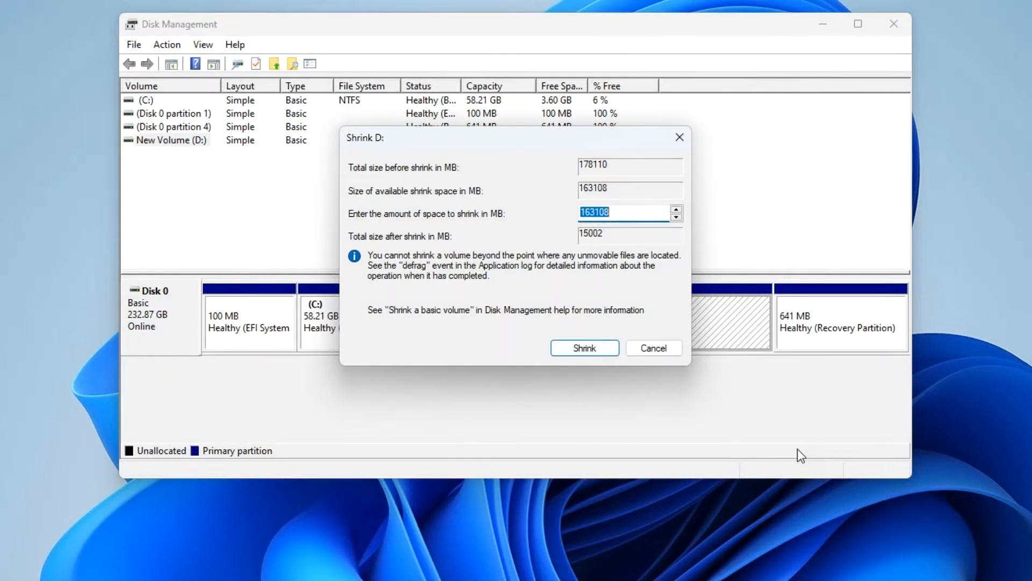
{"action": "left_click", "coordinate": [676, 217]}
{"action": "left_click", "coordinate": [676, 218]}
{"action": "left_click", "coordinate": [676, 218]}
{"action": "left_click", "coordinate": [676, 218]}
{"action": "left_click", "coordinate": [677, 218]}
{"action": "left_click", "coordinate": [676, 217]}
{"action": "left_click", "coordinate": [676, 218]}
{"action": "left_click", "coordinate": [676, 218]}
{"action": "left_click", "coordinate": [676, 218]}
{"action": "key", "text": "BackSpace"}
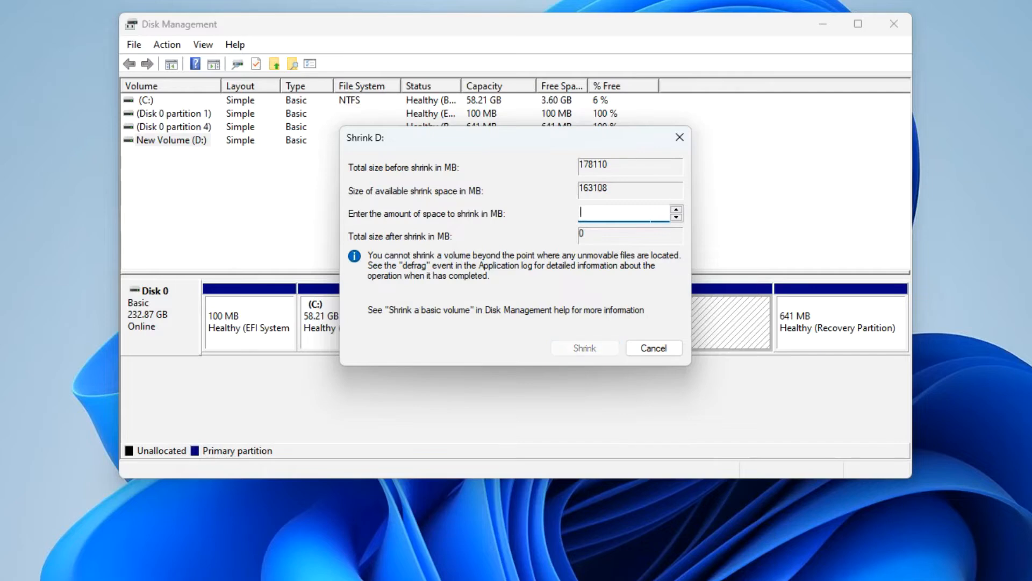
{"action": "type", "text": "100000"}
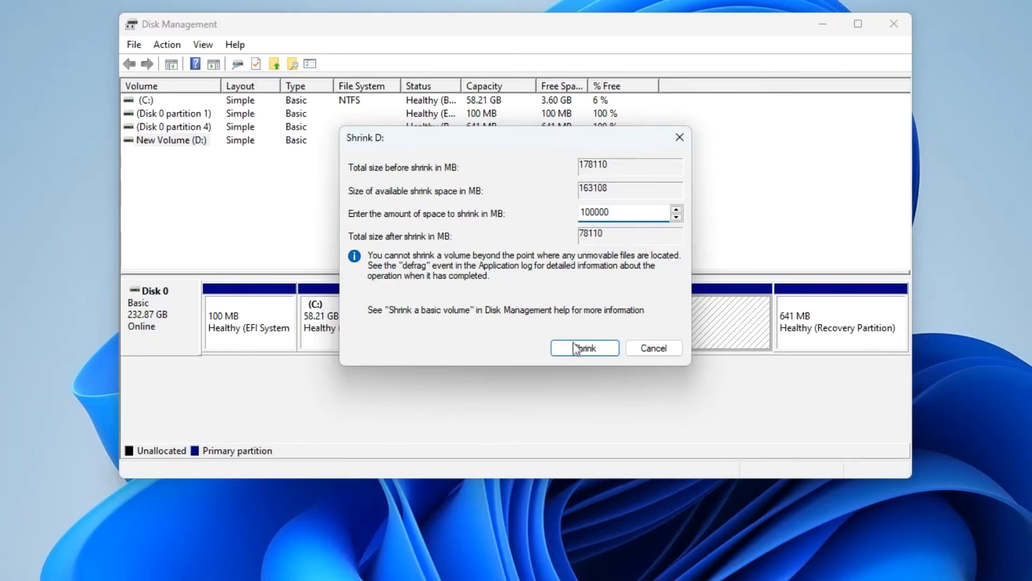
{"action": "left_click", "coordinate": [606, 349]}
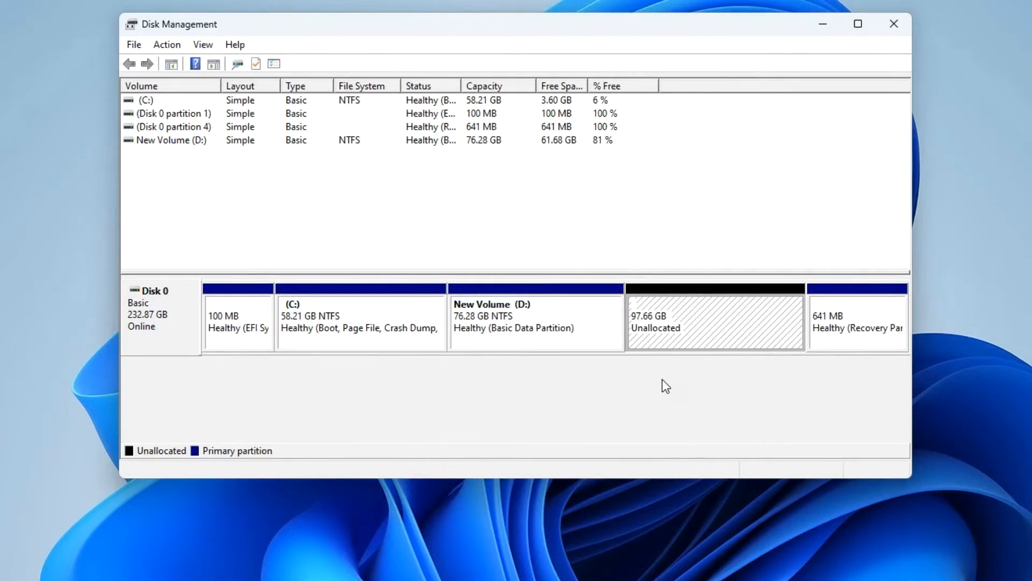
Step: Create a 100000 MB simple volume in the unallocated space with drive letter E, quick-formatted as NTFS with default allocation unit size and label New Volume
{"action": "right_click", "coordinate": [720, 322]}
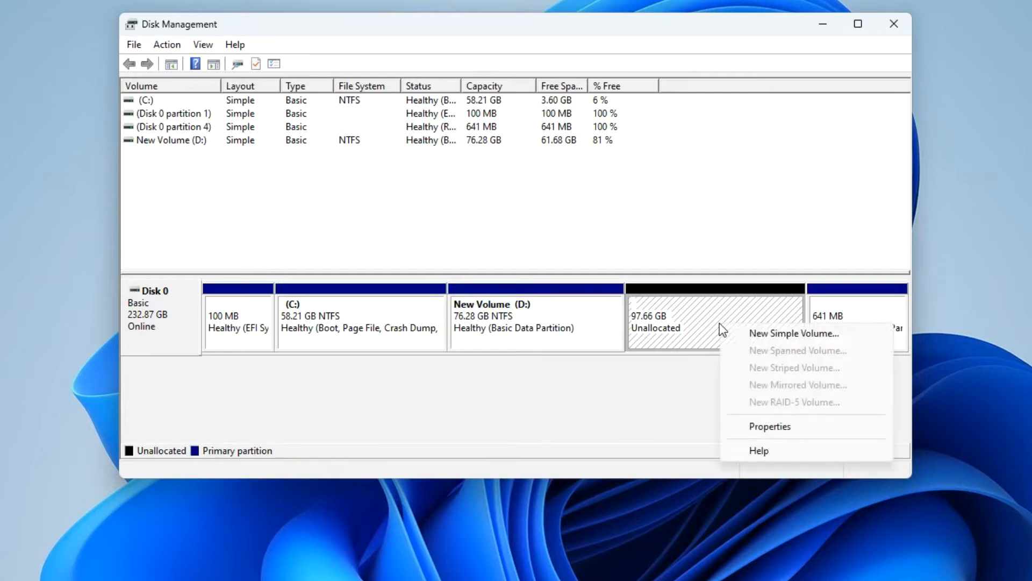
{"action": "left_click", "coordinate": [860, 335]}
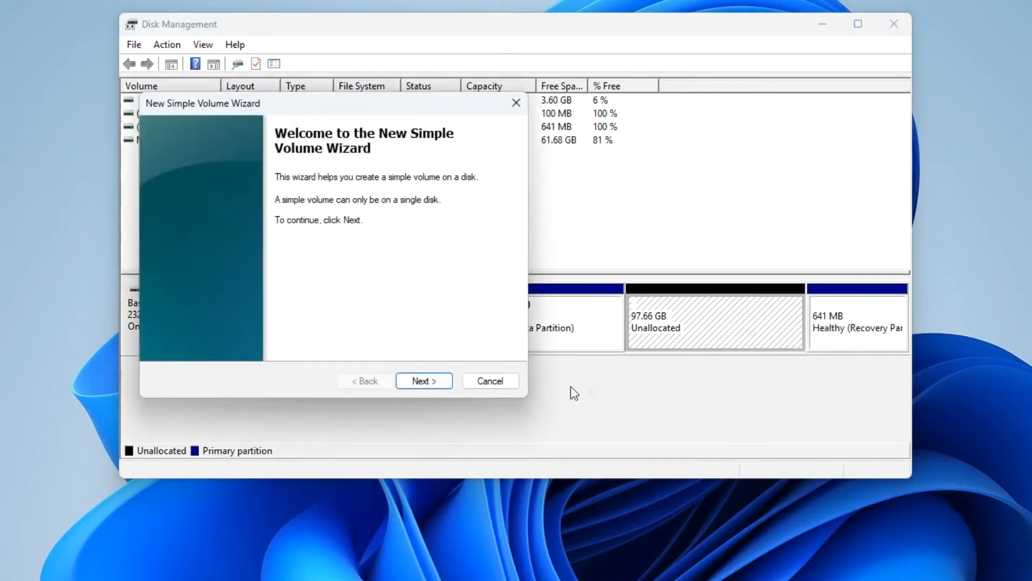
{"action": "left_click", "coordinate": [448, 382]}
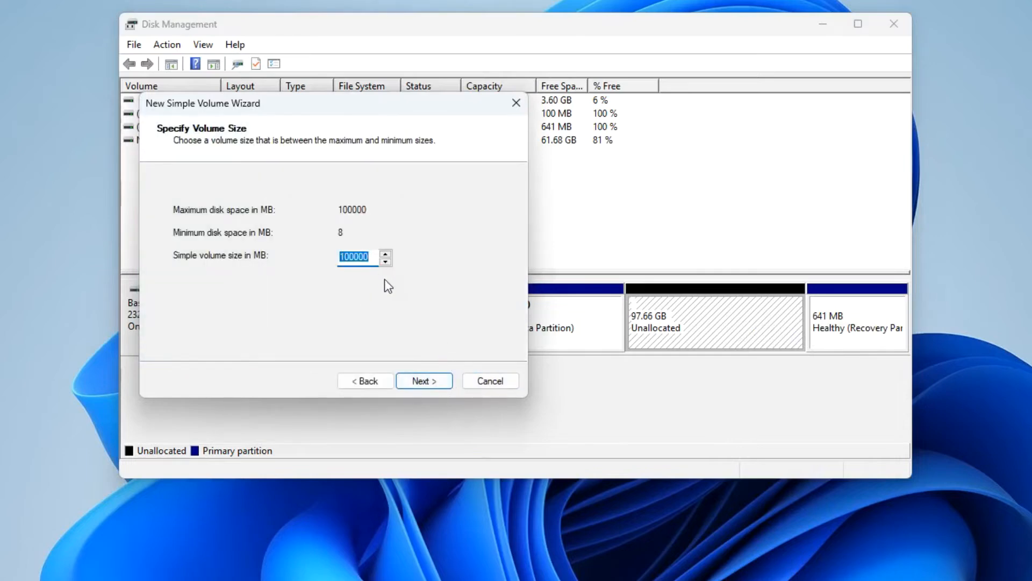
{"action": "left_click", "coordinate": [444, 381]}
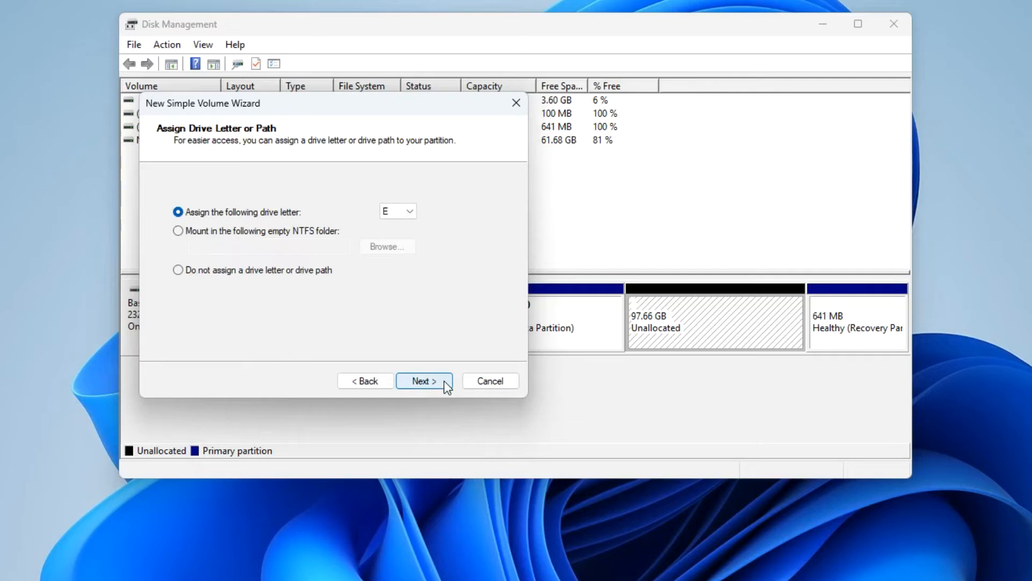
{"action": "left_click", "coordinate": [412, 212]}
{"action": "left_click", "coordinate": [446, 319]}
{"action": "left_click", "coordinate": [444, 382]}
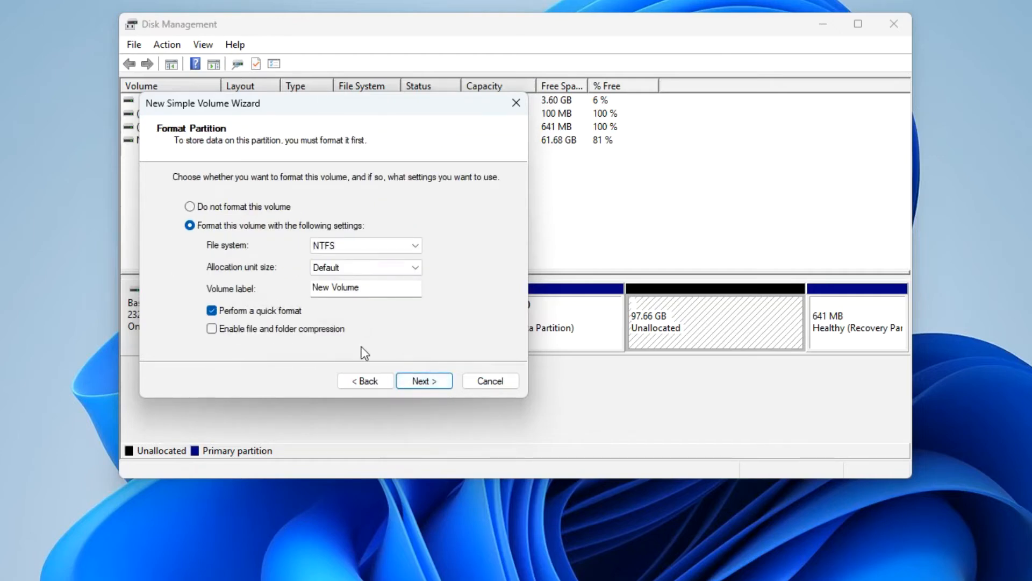
{"action": "left_click", "coordinate": [443, 383]}
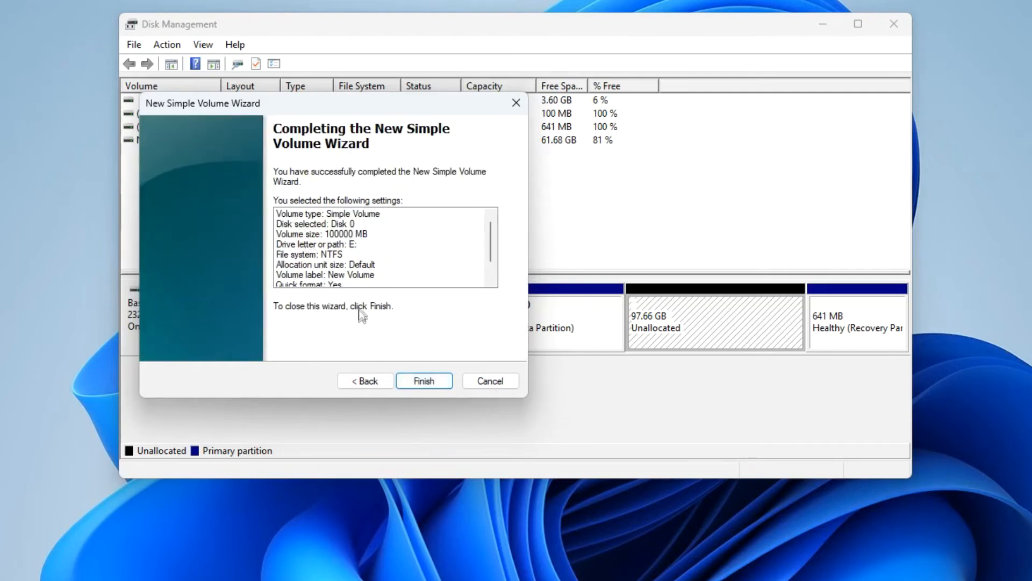
{"action": "left_click", "coordinate": [443, 386]}
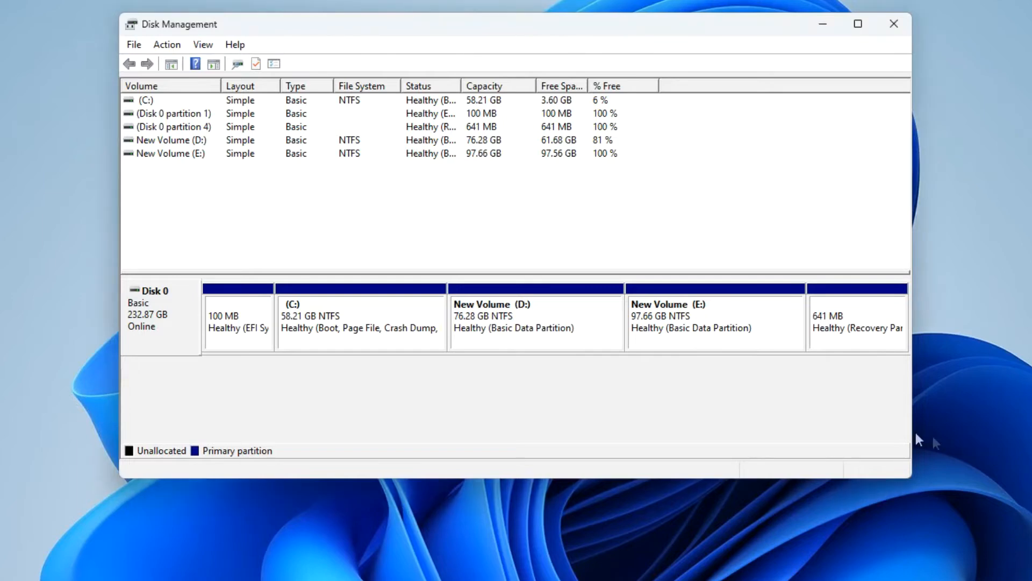
Step: Inspect the D: and E: partitions on Disk 0 and close Disk Management
{"action": "left_click", "coordinate": [524, 348]}
{"action": "left_click", "coordinate": [661, 345]}
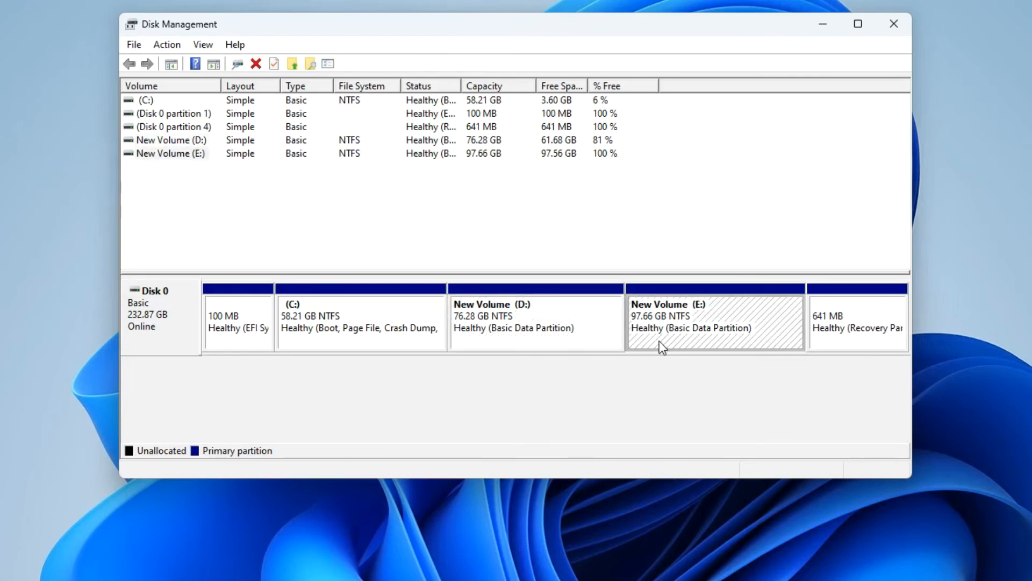
{"action": "left_click", "coordinate": [894, 23]}
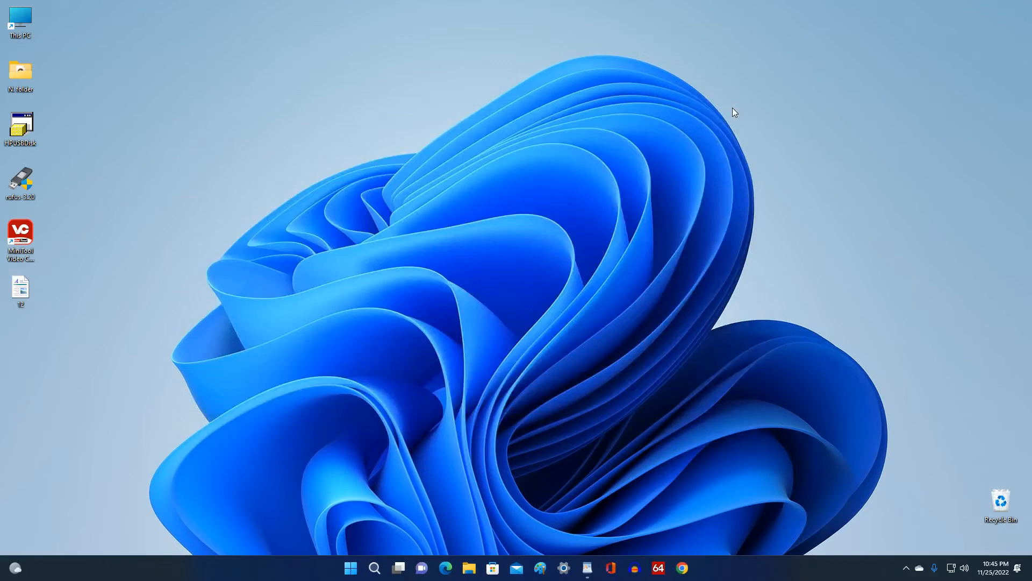
Step: Open the D: and E: drives in two separate File Explorer windows and arrange them side by side
{"action": "left_click", "coordinate": [469, 568]}
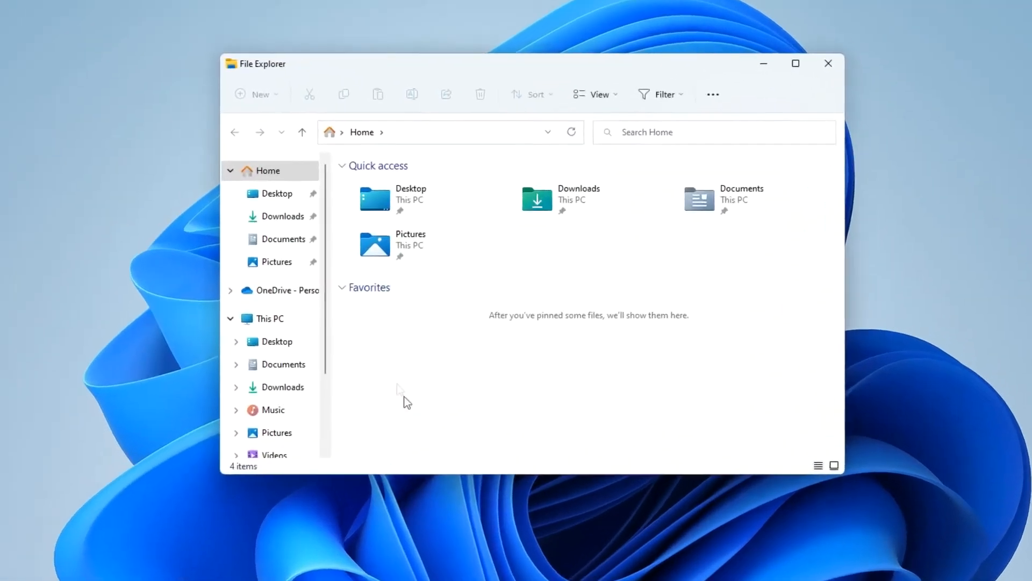
{"action": "left_click", "coordinate": [301, 322]}
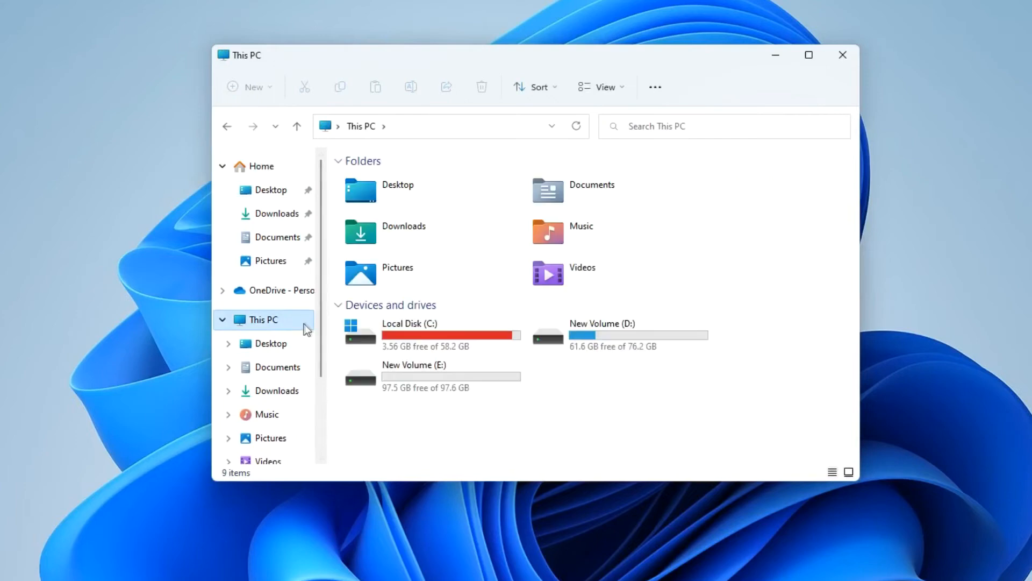
{"action": "right_click", "coordinate": [627, 341]}
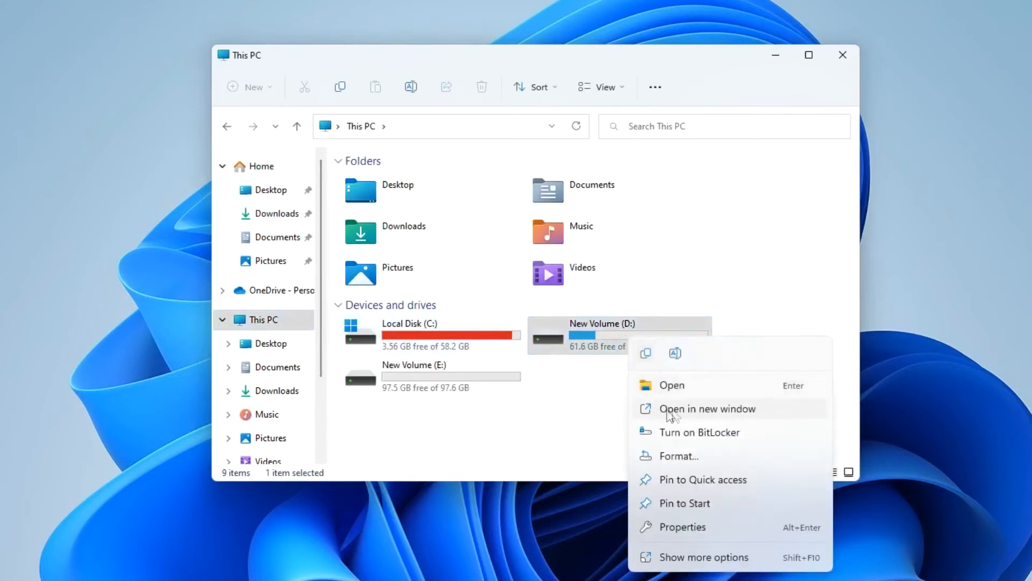
{"action": "left_click", "coordinate": [782, 411]}
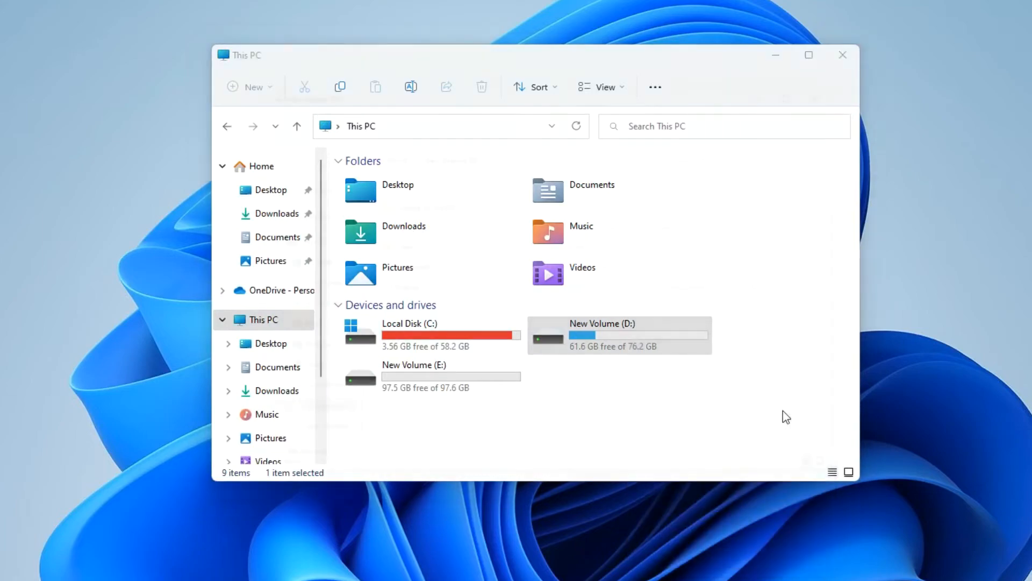
{"action": "left_click_drag", "start_coordinate": [747, 75], "coordinate": [530, 56]}
{"action": "left_click", "coordinate": [695, 59]}
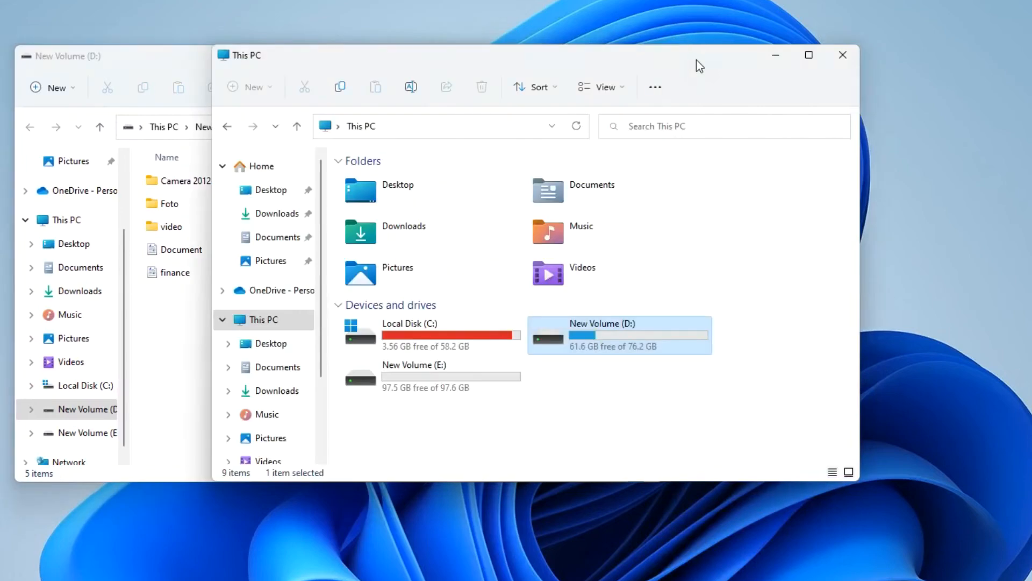
{"action": "double_click", "coordinate": [460, 379]}
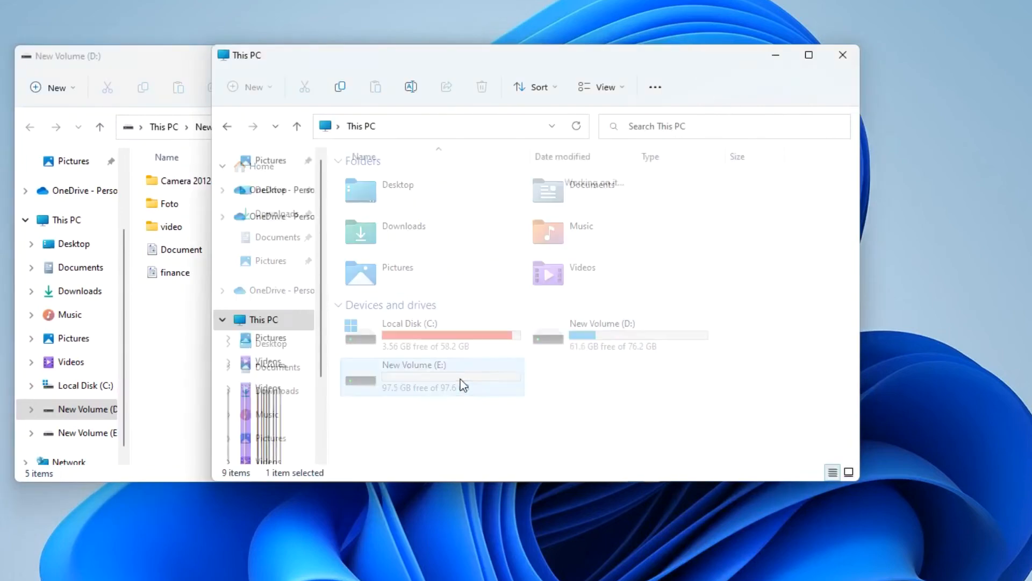
{"action": "left_click_drag", "start_coordinate": [424, 63], "coordinate": [640, 78]}
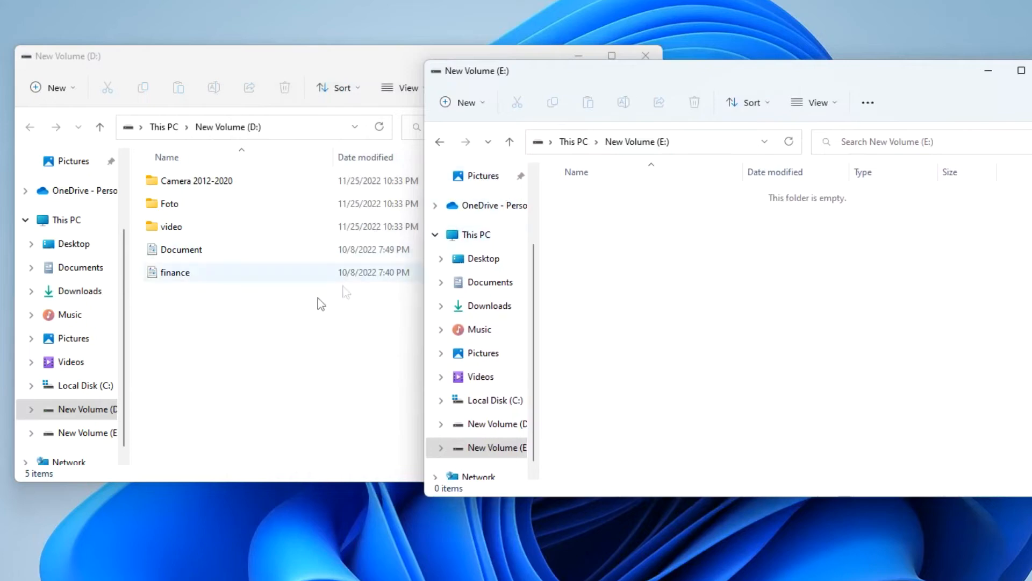
Step: Copy all folders and files from the D: drive to the E: drive and close both windows
{"action": "left_click_drag", "start_coordinate": [170, 345], "coordinate": [241, 178]}
{"action": "left_click_drag", "start_coordinate": [146, 186], "coordinate": [768, 326]}
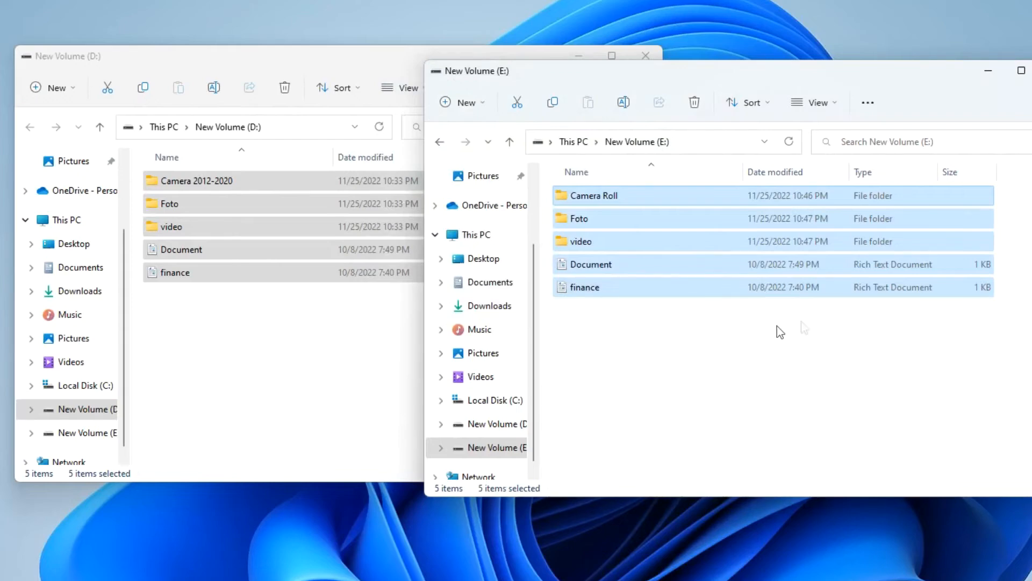
{"action": "left_click", "coordinate": [1031, 71]}
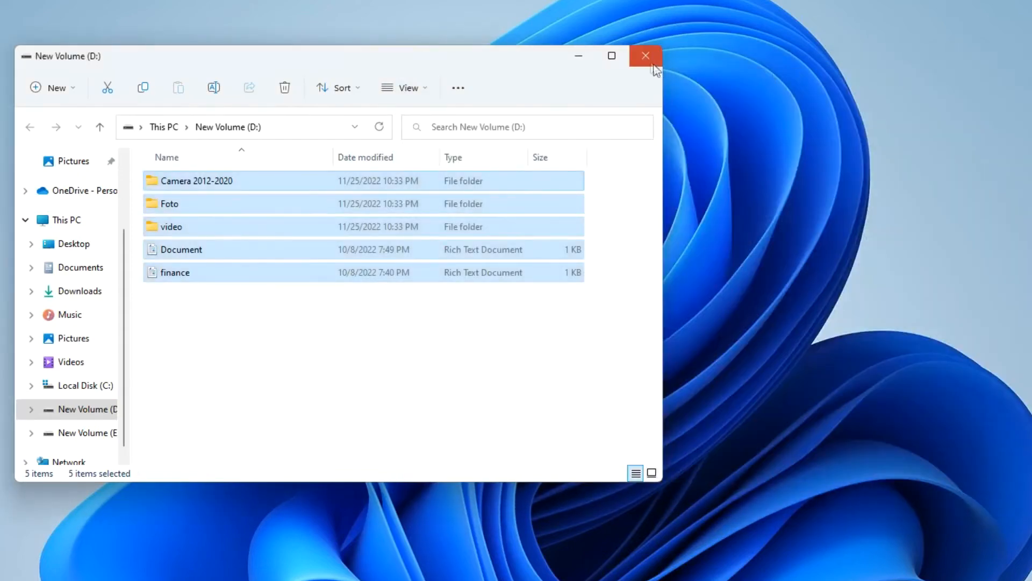
{"action": "left_click", "coordinate": [649, 58]}
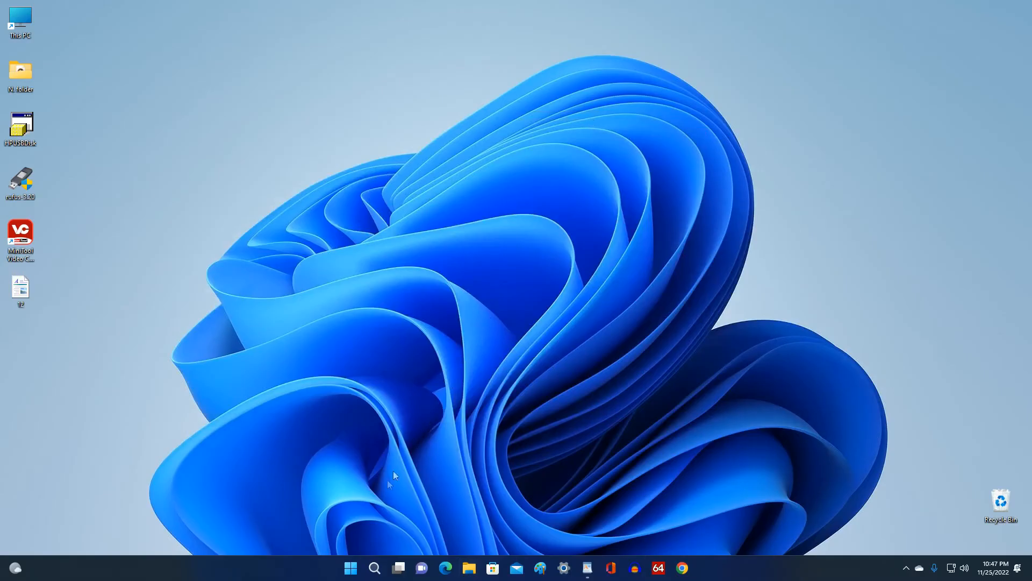
Step: Reopen Disk Management, widen its window to show the full partition layout, and move it towards the middle of the desktop
{"action": "right_click", "coordinate": [353, 570]}
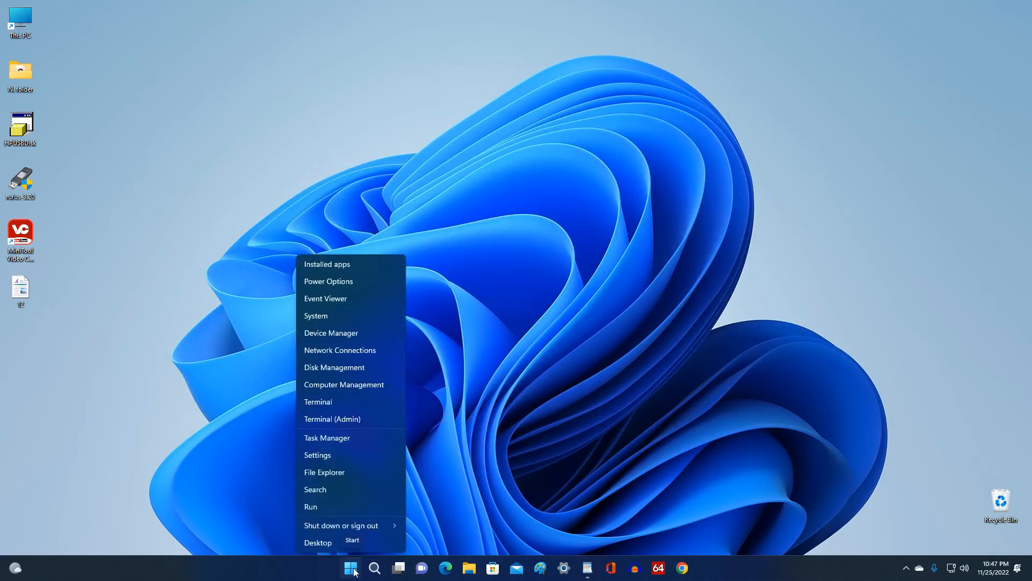
{"action": "left_click", "coordinate": [393, 369]}
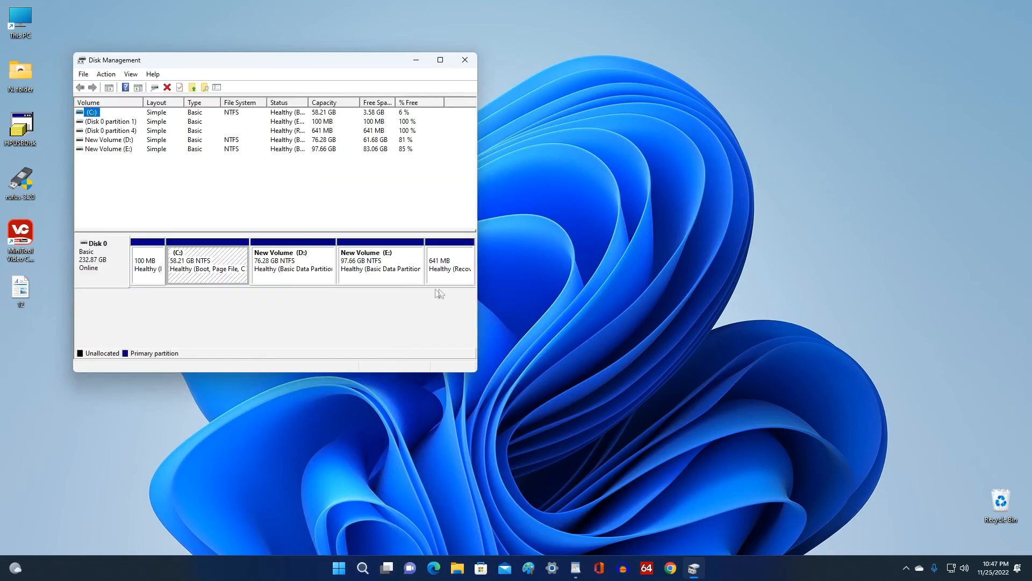
{"action": "left_click_drag", "start_coordinate": [477, 301], "coordinate": [651, 300]}
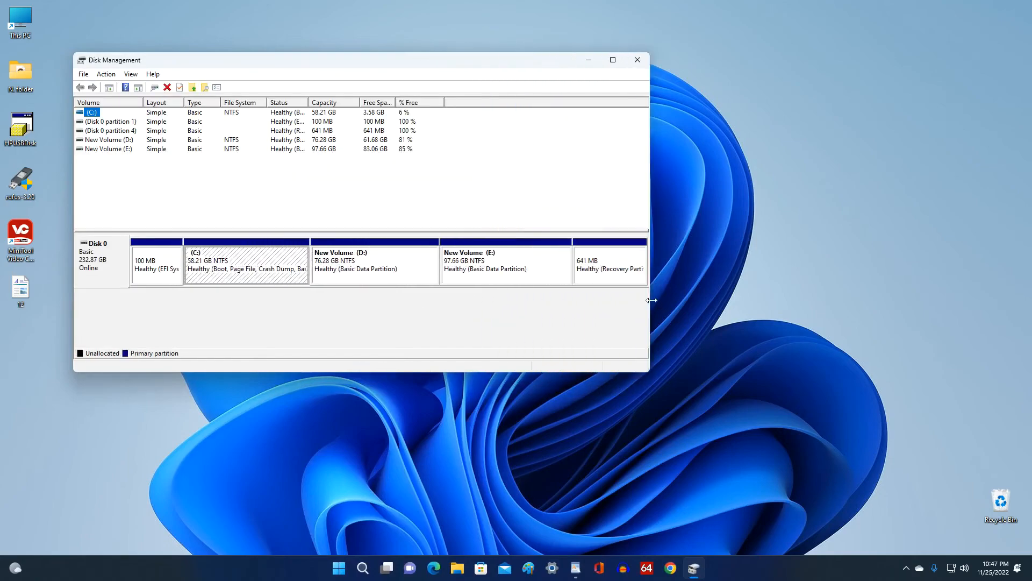
{"action": "left_click_drag", "start_coordinate": [428, 65], "coordinate": [592, 113]}
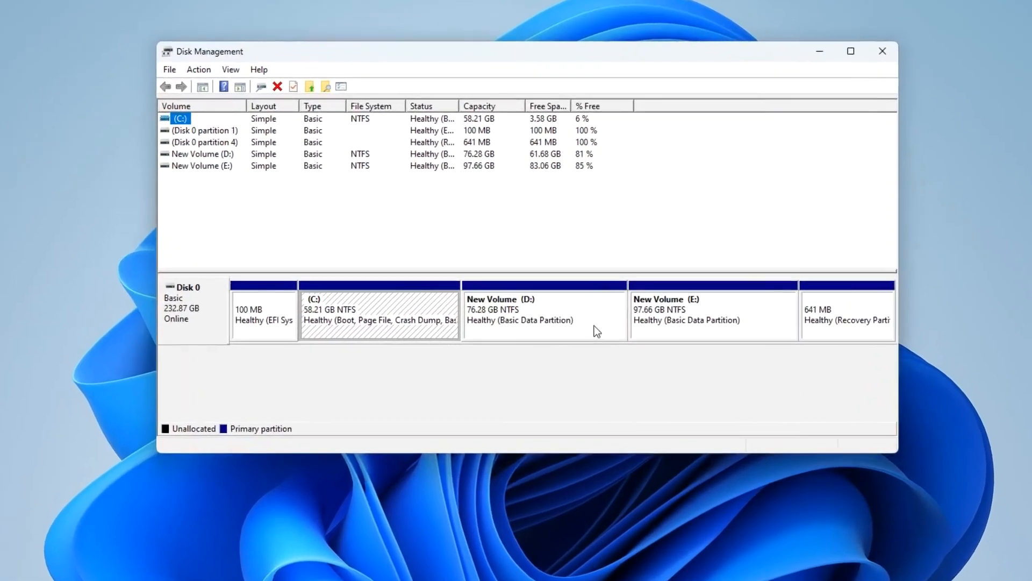
Step: Delete the New Volume (D:) partition on Disk 0 and accept the erasure of its data
{"action": "left_click", "coordinate": [593, 325]}
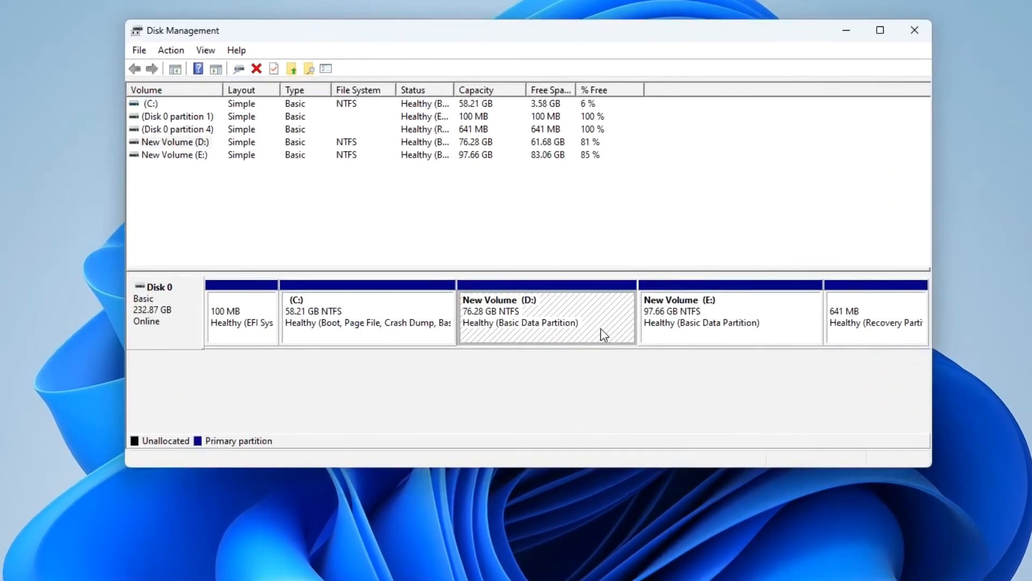
{"action": "right_click", "coordinate": [601, 329]}
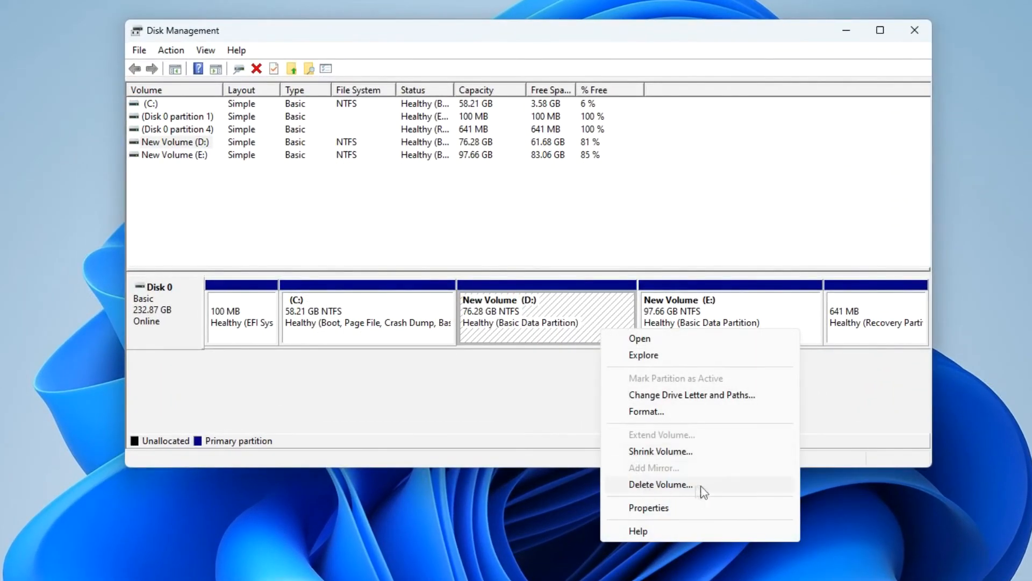
{"action": "left_click", "coordinate": [736, 485]}
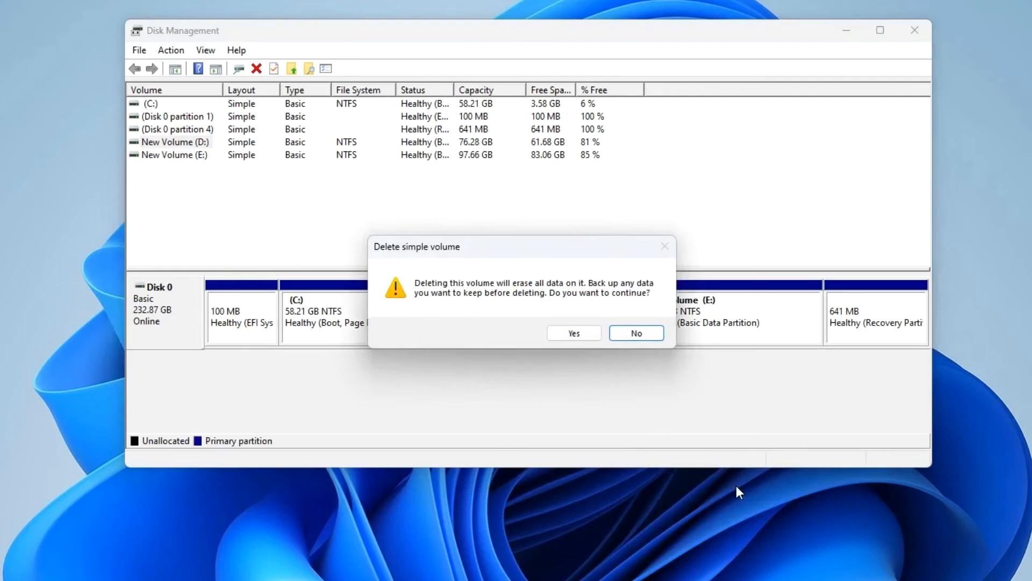
{"action": "left_click", "coordinate": [588, 337]}
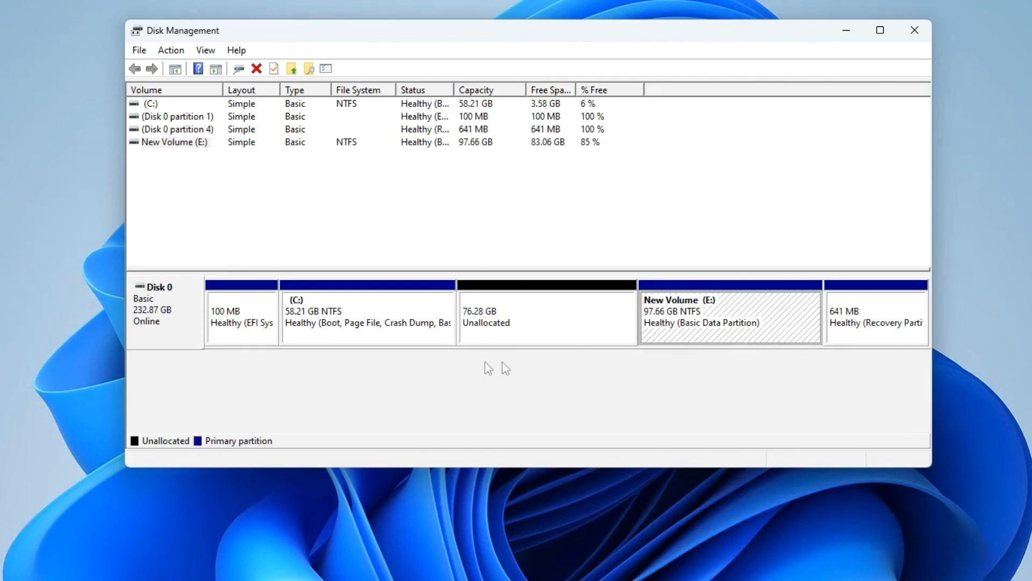
Step: Extend the C: volume with 78109 MB of the adjacent unallocated space on Disk 0
{"action": "left_click", "coordinate": [385, 336]}
{"action": "right_click", "coordinate": [385, 336]}
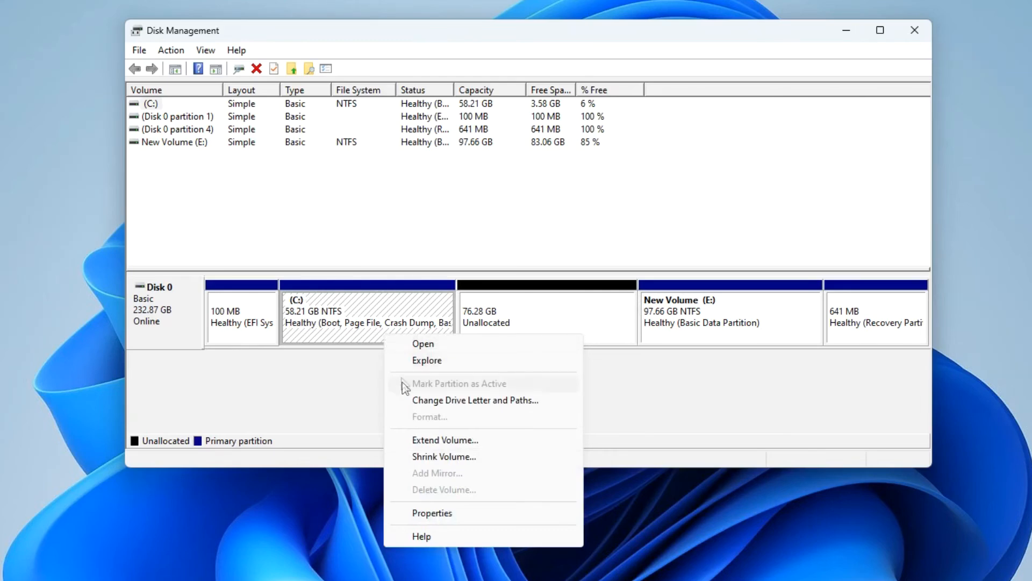
{"action": "left_click", "coordinate": [526, 439]}
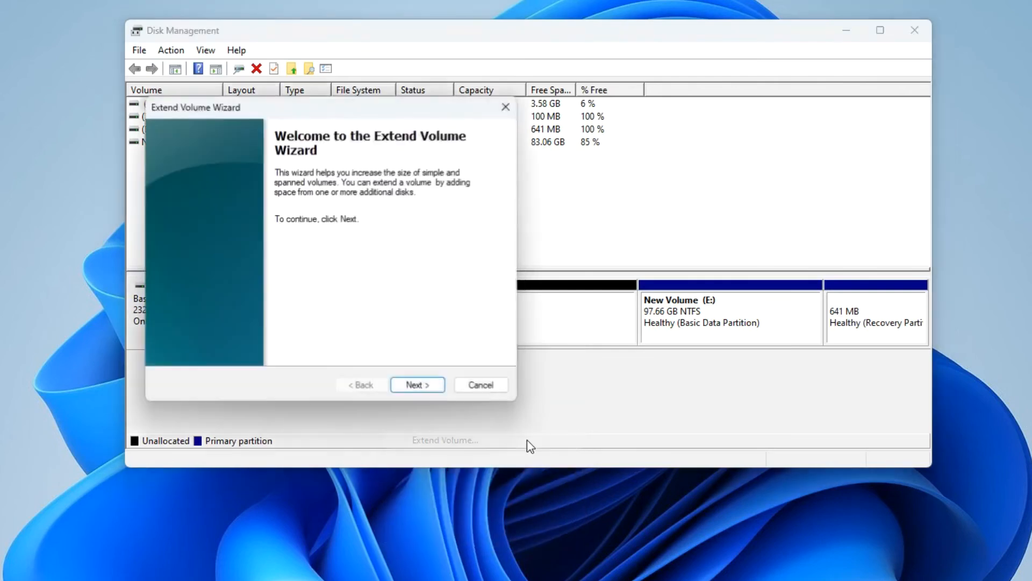
{"action": "left_click", "coordinate": [438, 386]}
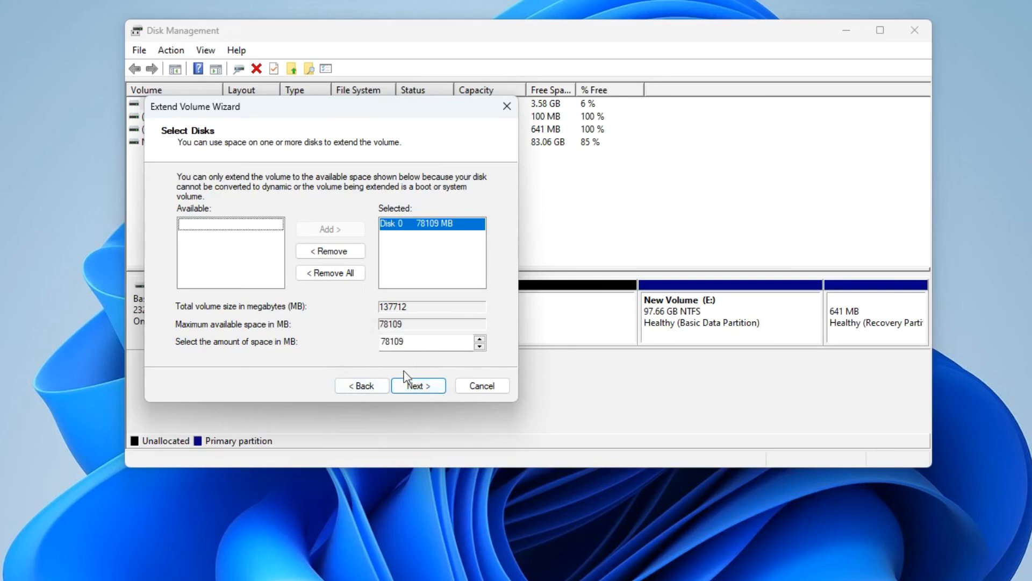
{"action": "left_click", "coordinate": [399, 387]}
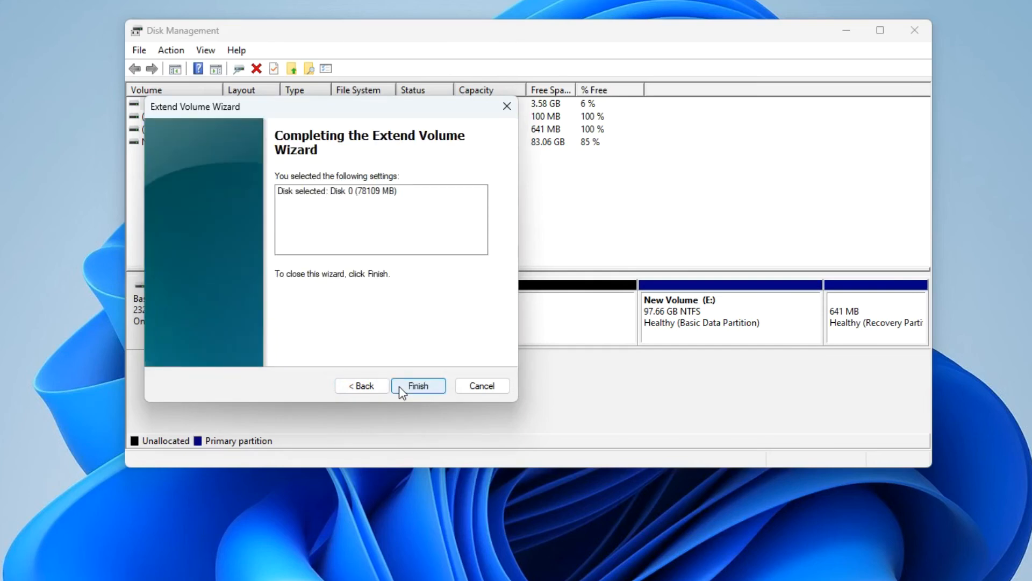
{"action": "left_click", "coordinate": [433, 386]}
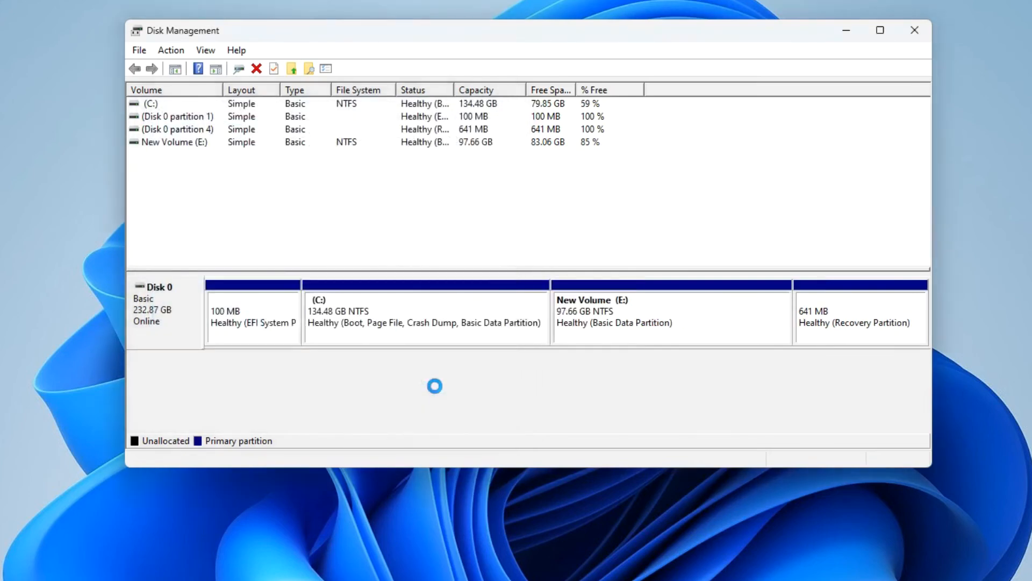
Step: Inspect the C: partition, close Disk Management, and check the drive sizes under This PC in File Explorer
{"action": "left_click", "coordinate": [347, 342]}
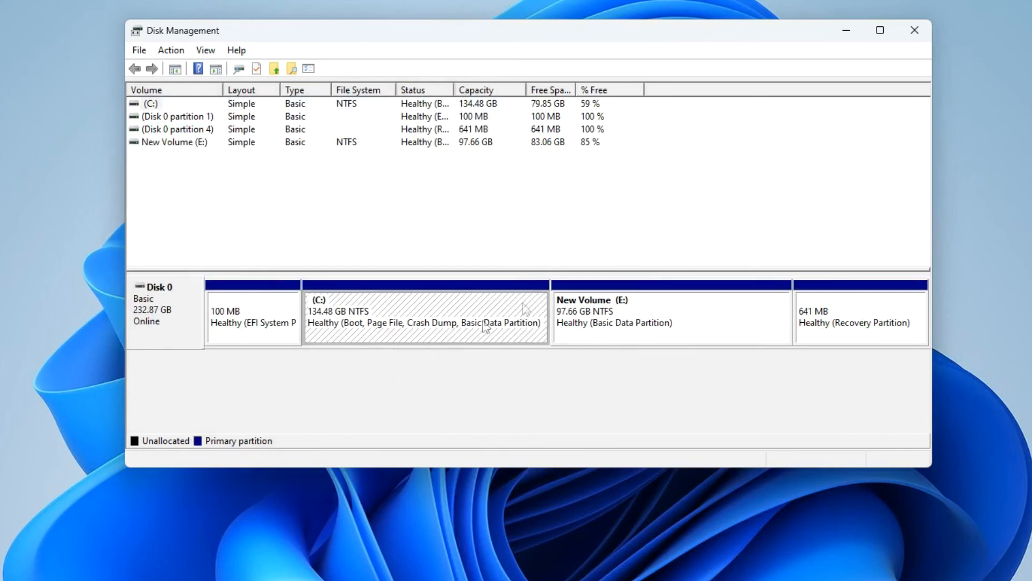
{"action": "left_click", "coordinate": [914, 30]}
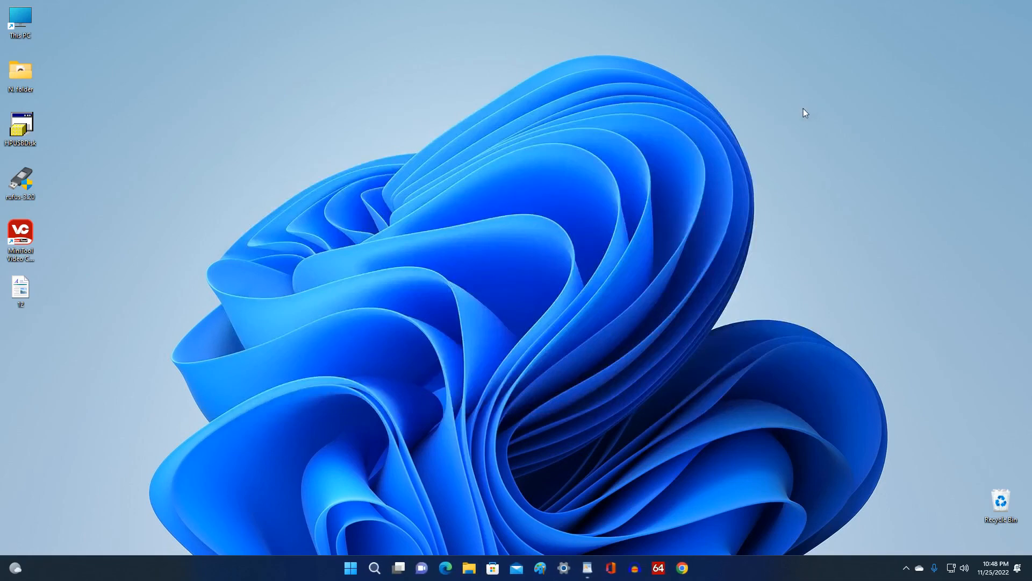
{"action": "left_click", "coordinate": [469, 568]}
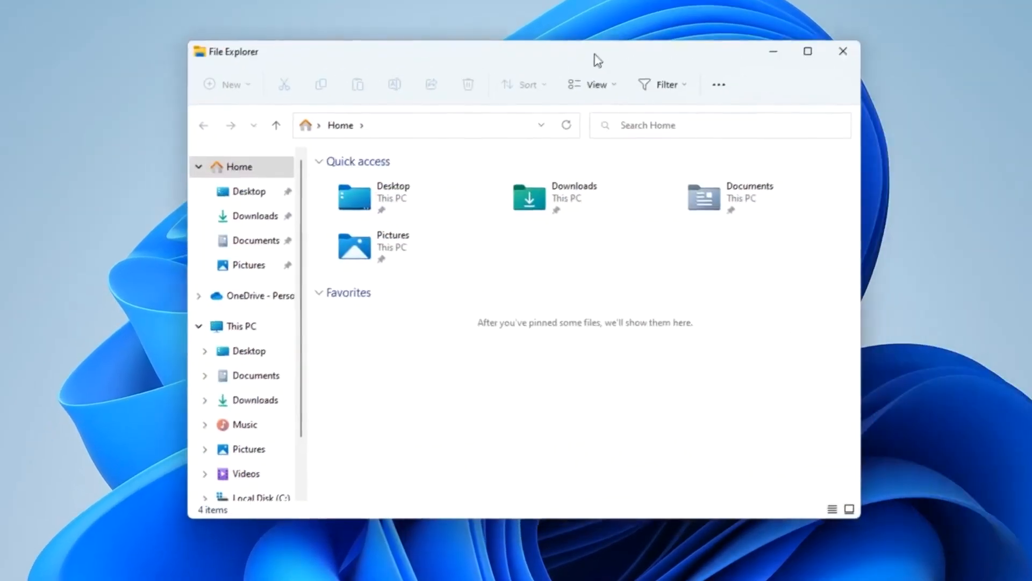
{"action": "left_click", "coordinate": [273, 329]}
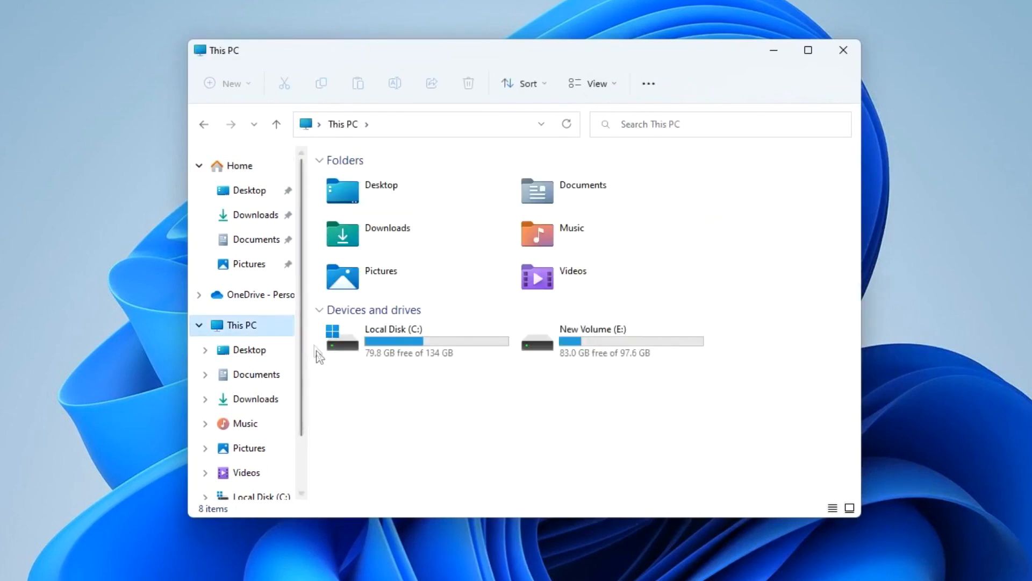